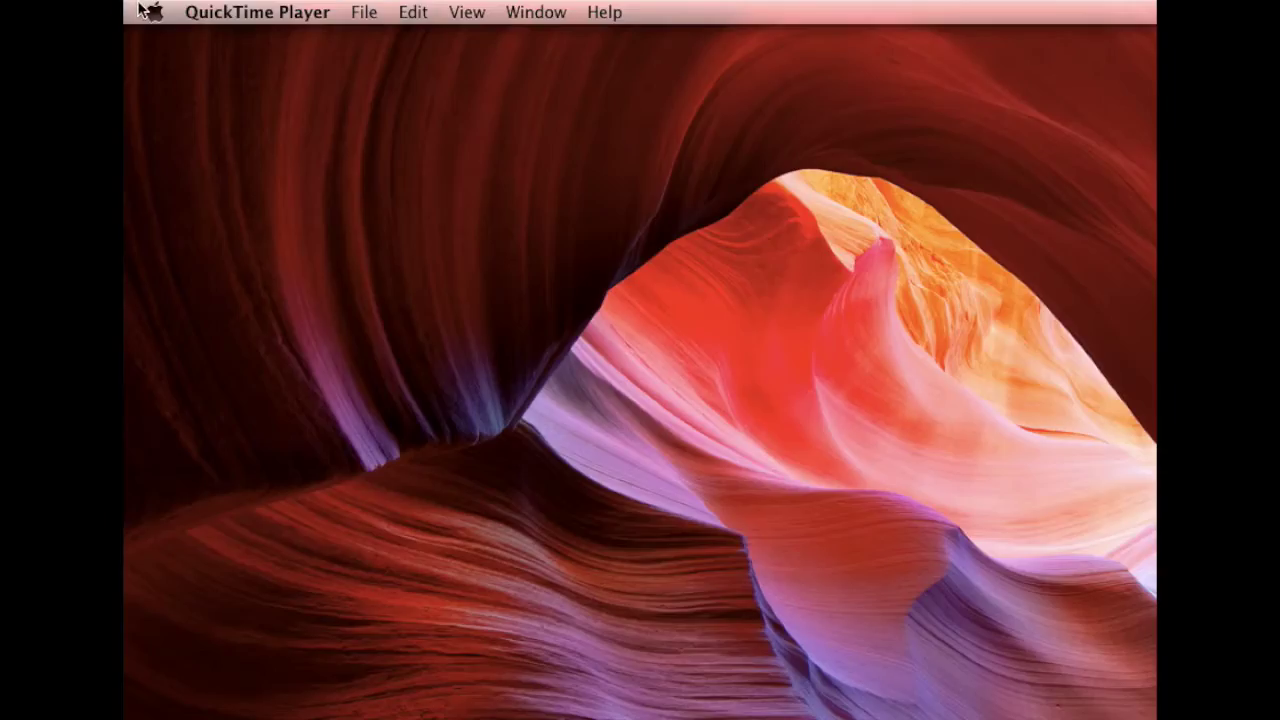
Choose Yeti Stereo Microphone as the Mac's sound input in System Preferences' Sound settings.
{"action": "left_click", "coordinate": [152, 12]}
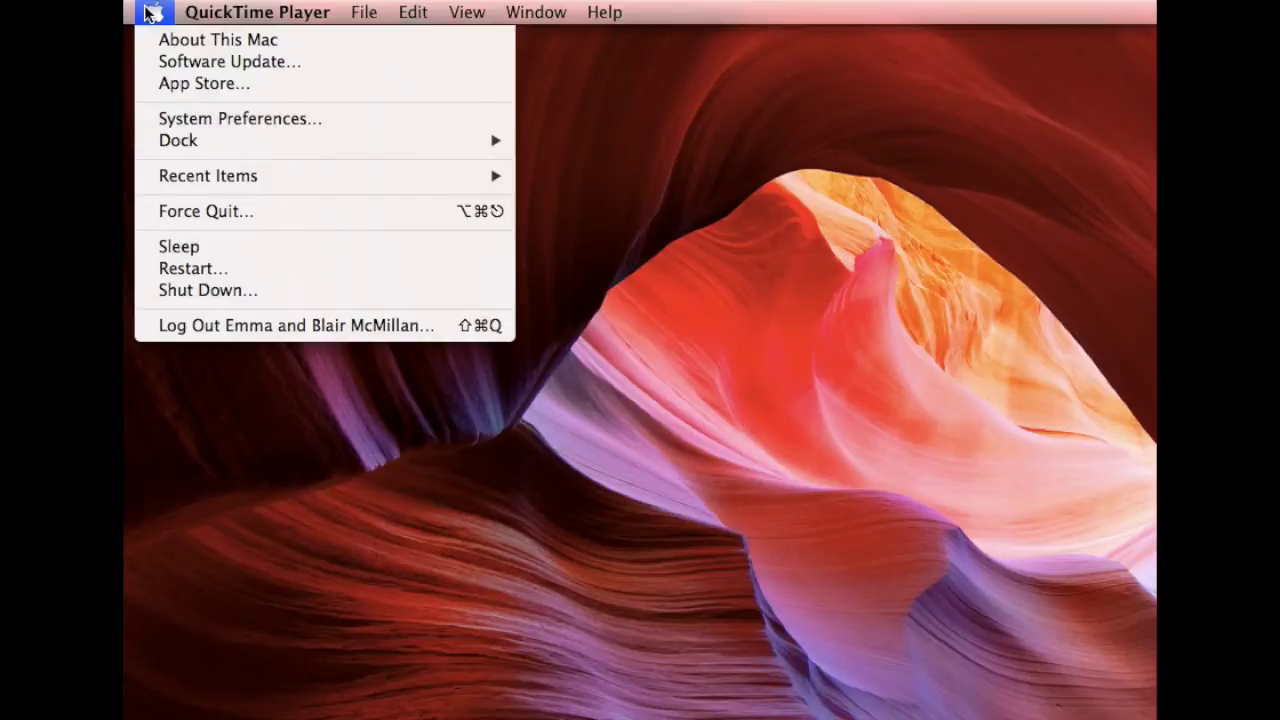
{"action": "left_click", "coordinate": [199, 118]}
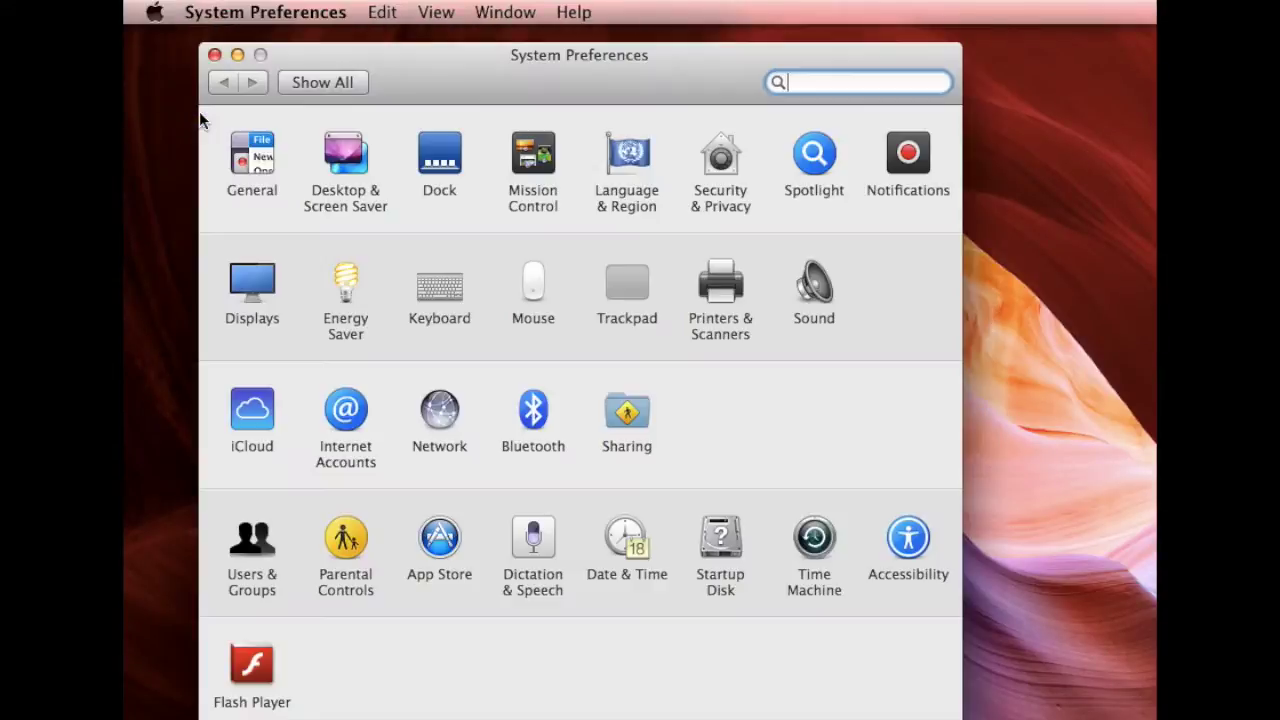
{"action": "left_click", "coordinate": [815, 284]}
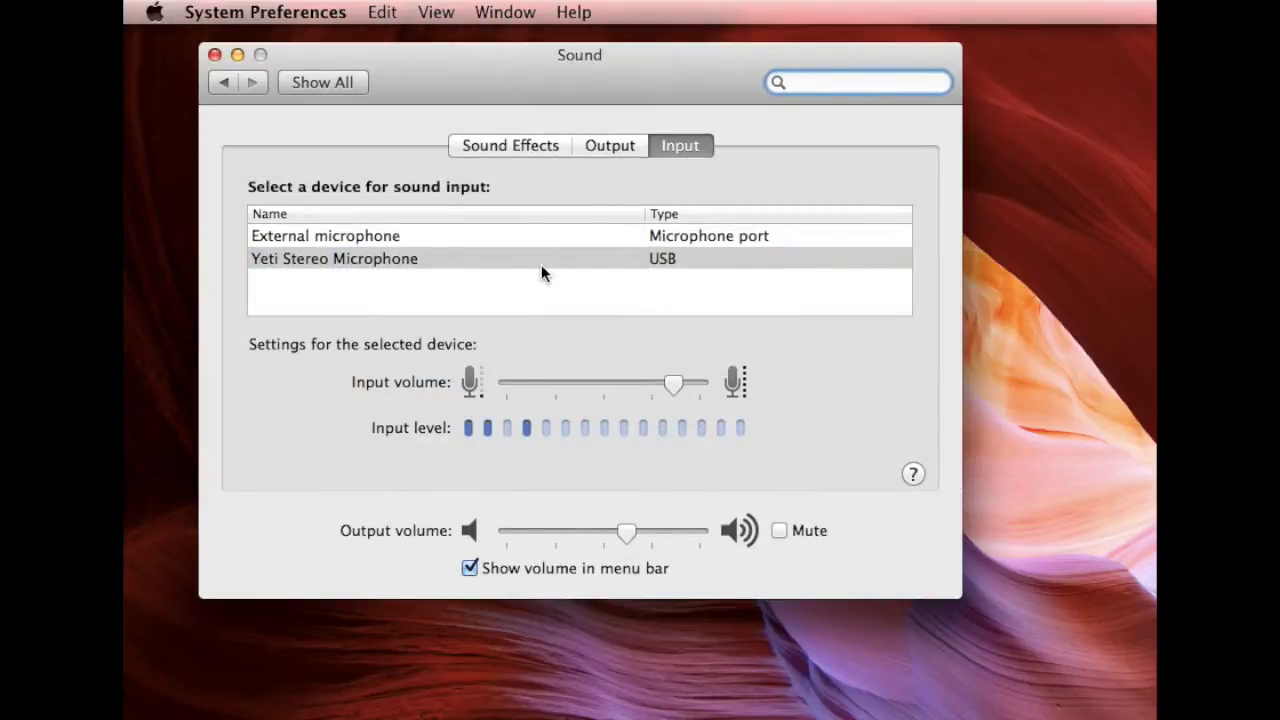
{"action": "left_click", "coordinate": [517, 264]}
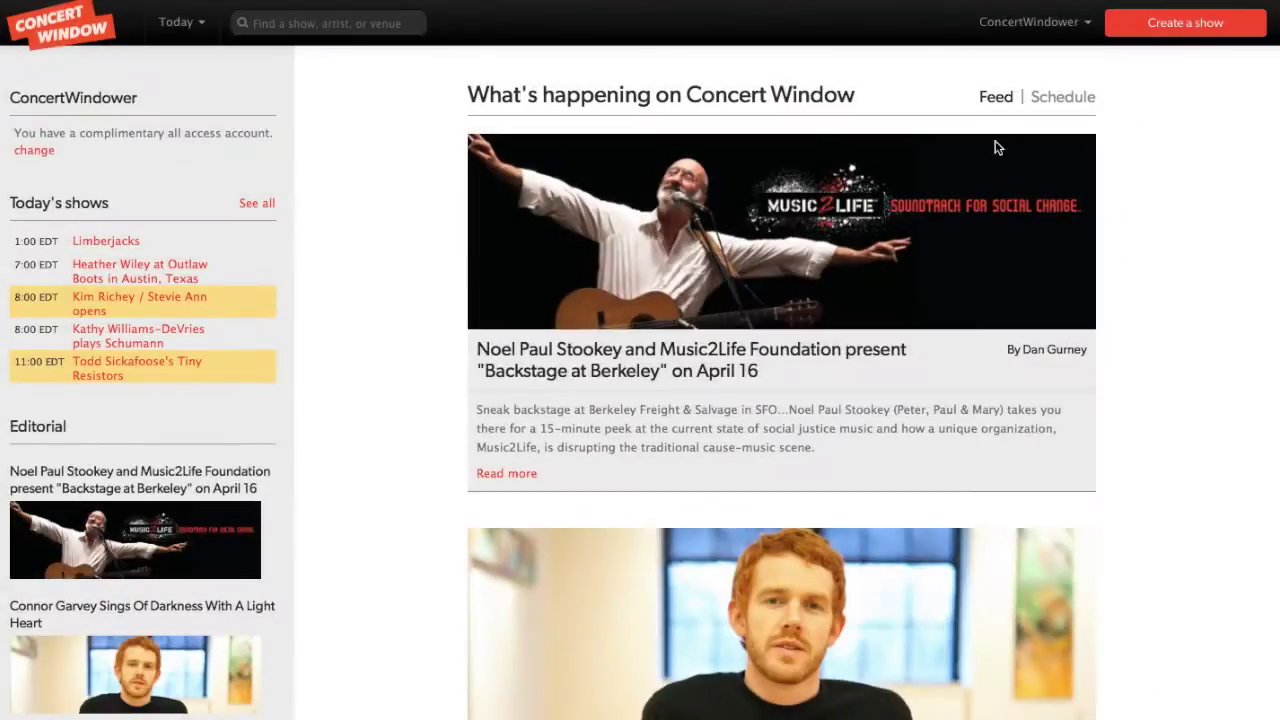
Go to the Artist dashboard from the account menu and start a sound check for the upcoming show.
{"action": "left_click", "coordinate": [1088, 25]}
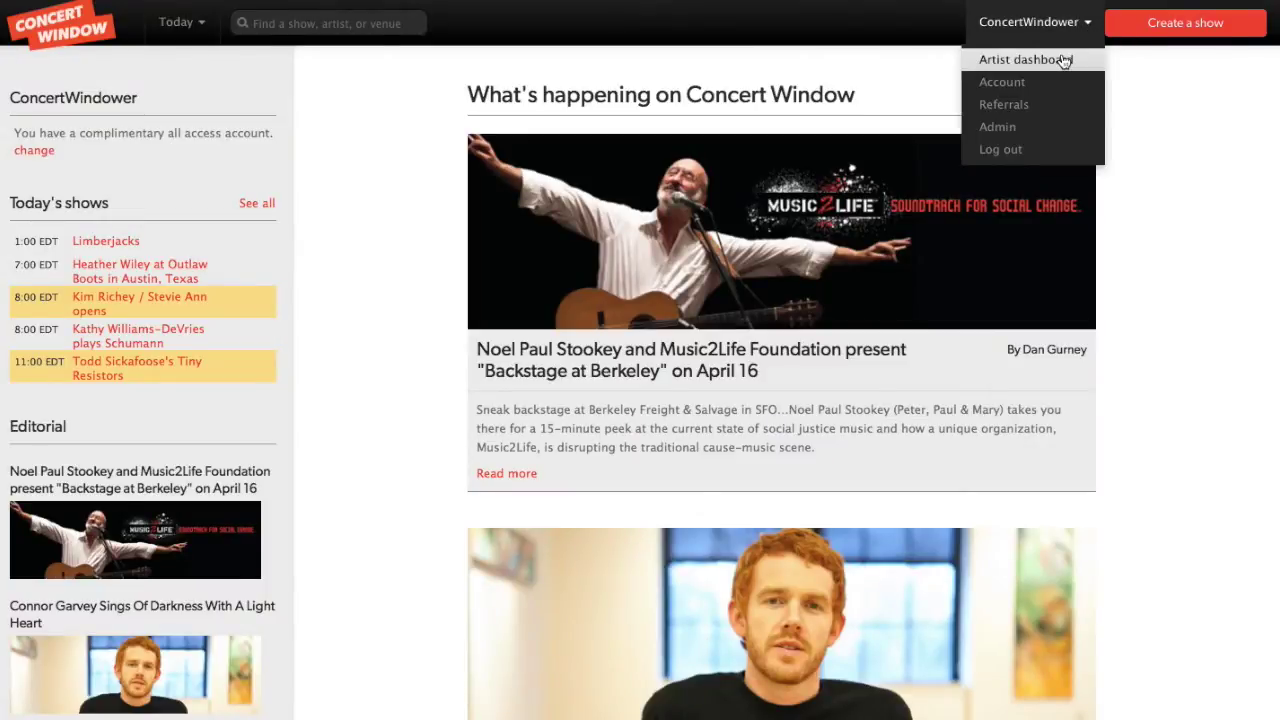
{"action": "left_click", "coordinate": [1064, 60]}
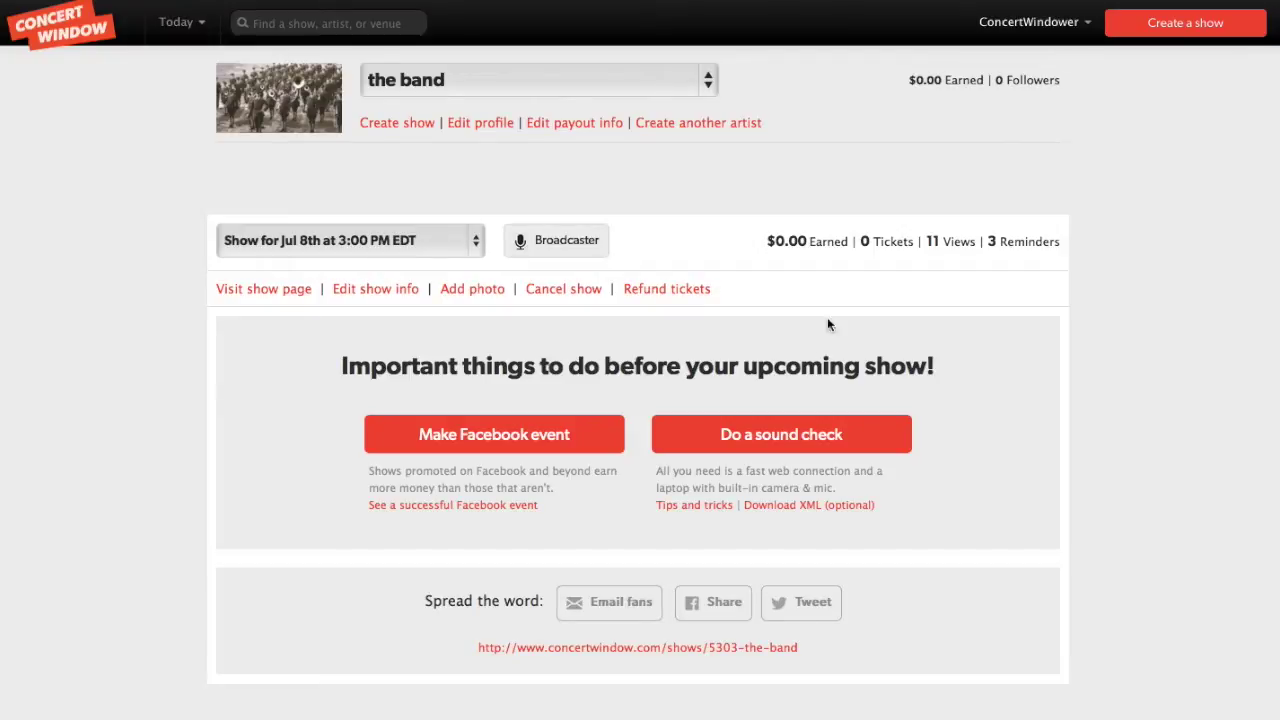
{"action": "left_click", "coordinate": [777, 437]}
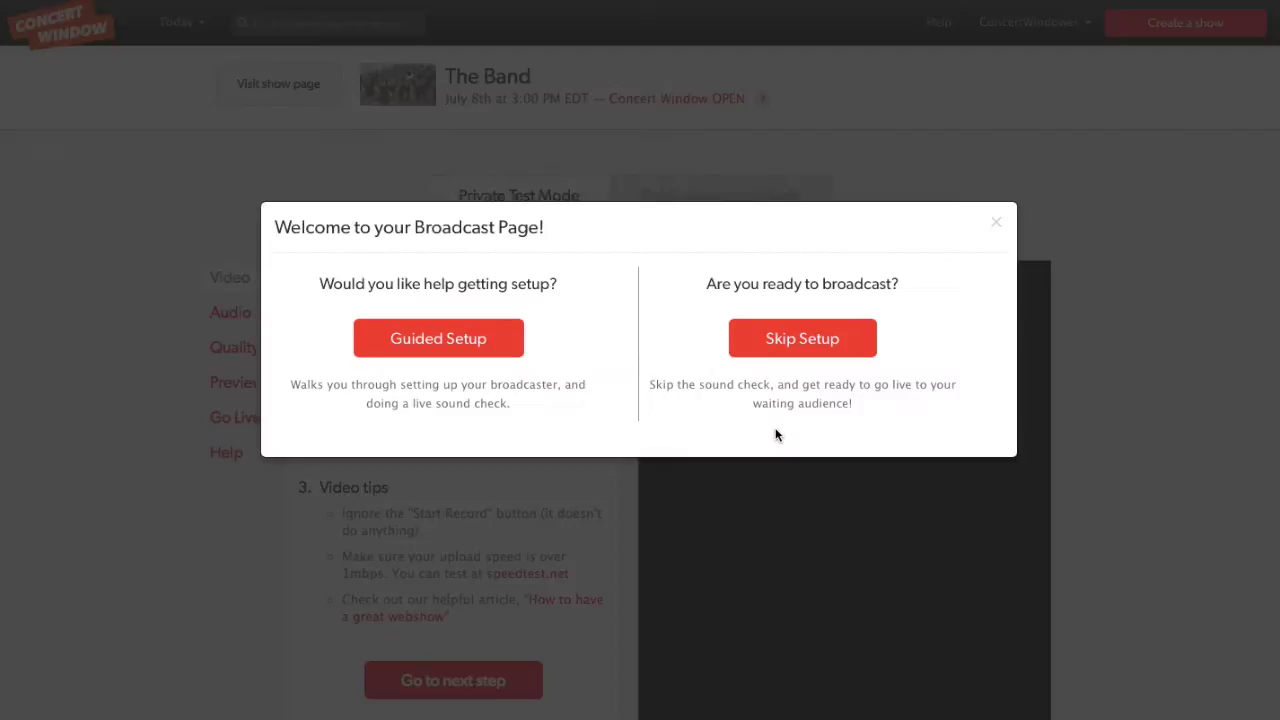
Start Guided Setup and permanently allow Flash camera and microphone access.
{"action": "left_click", "coordinate": [506, 348]}
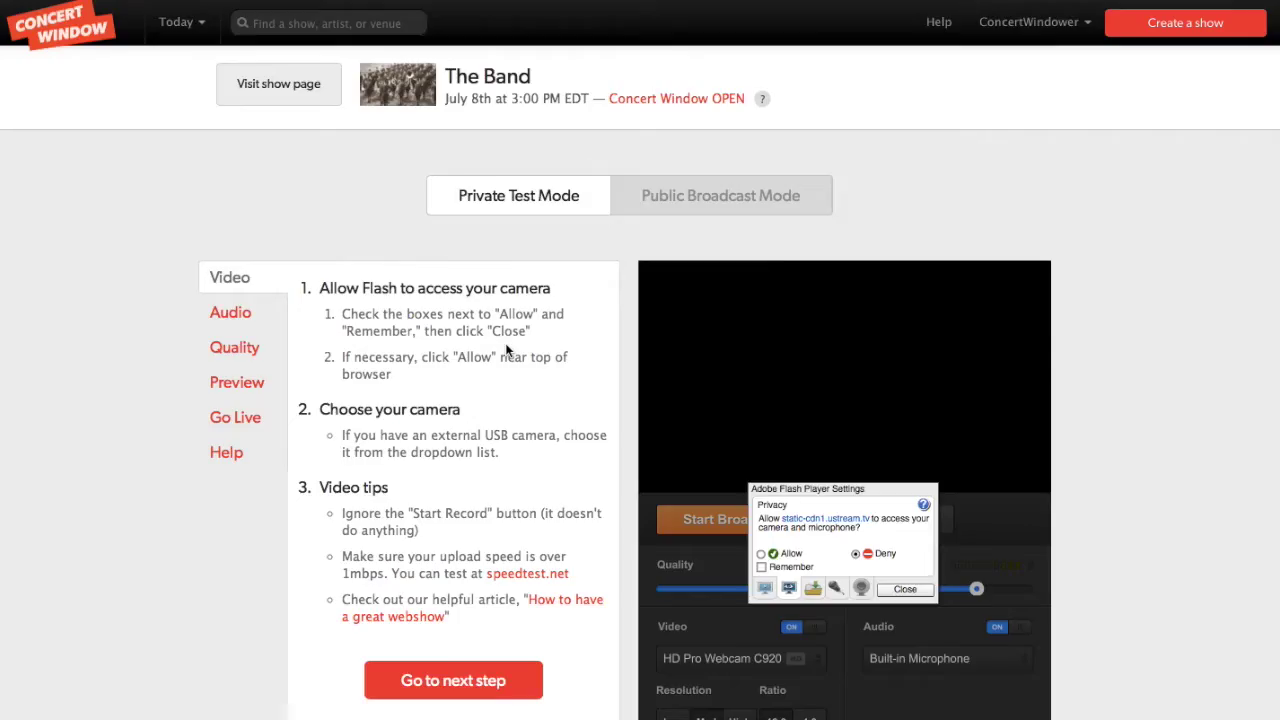
{"action": "left_click", "coordinate": [761, 554]}
{"action": "left_click", "coordinate": [761, 567]}
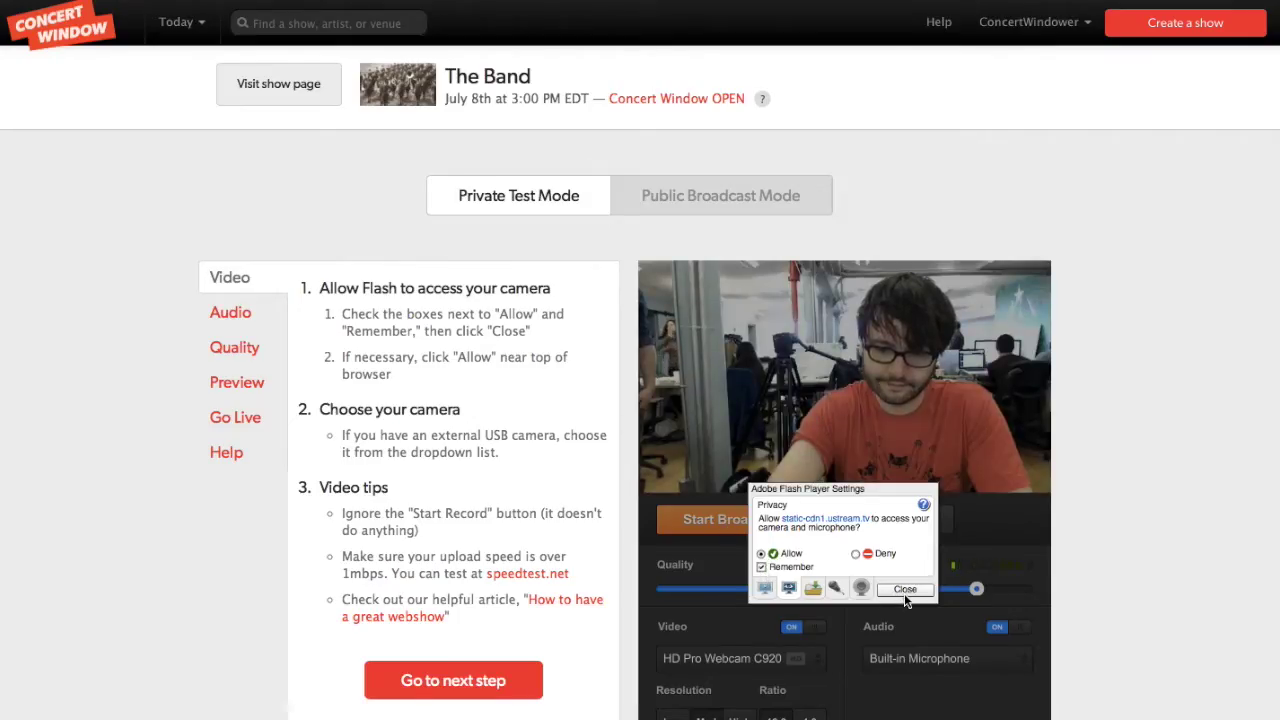
{"action": "left_click", "coordinate": [905, 590]}
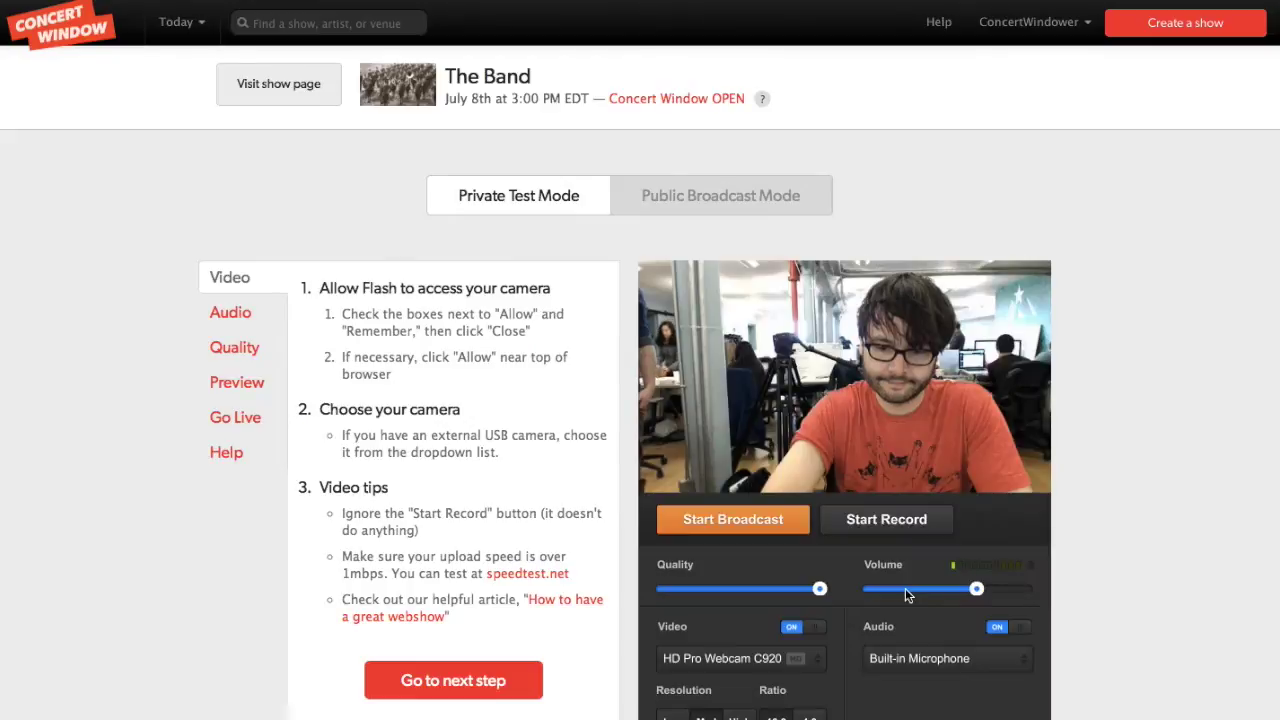
Keep HD Pro Webcam C920 as the broadcast camera.
{"action": "left_click", "coordinate": [817, 662]}
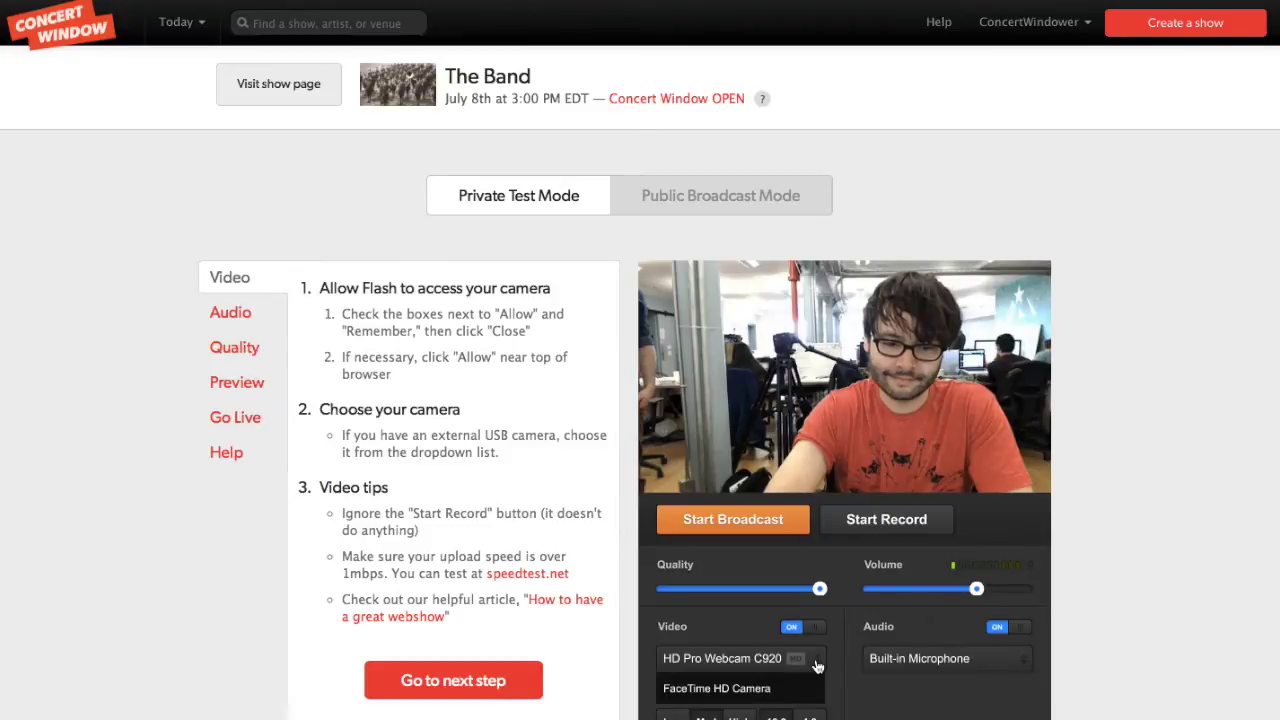
{"action": "left_click", "coordinate": [798, 663]}
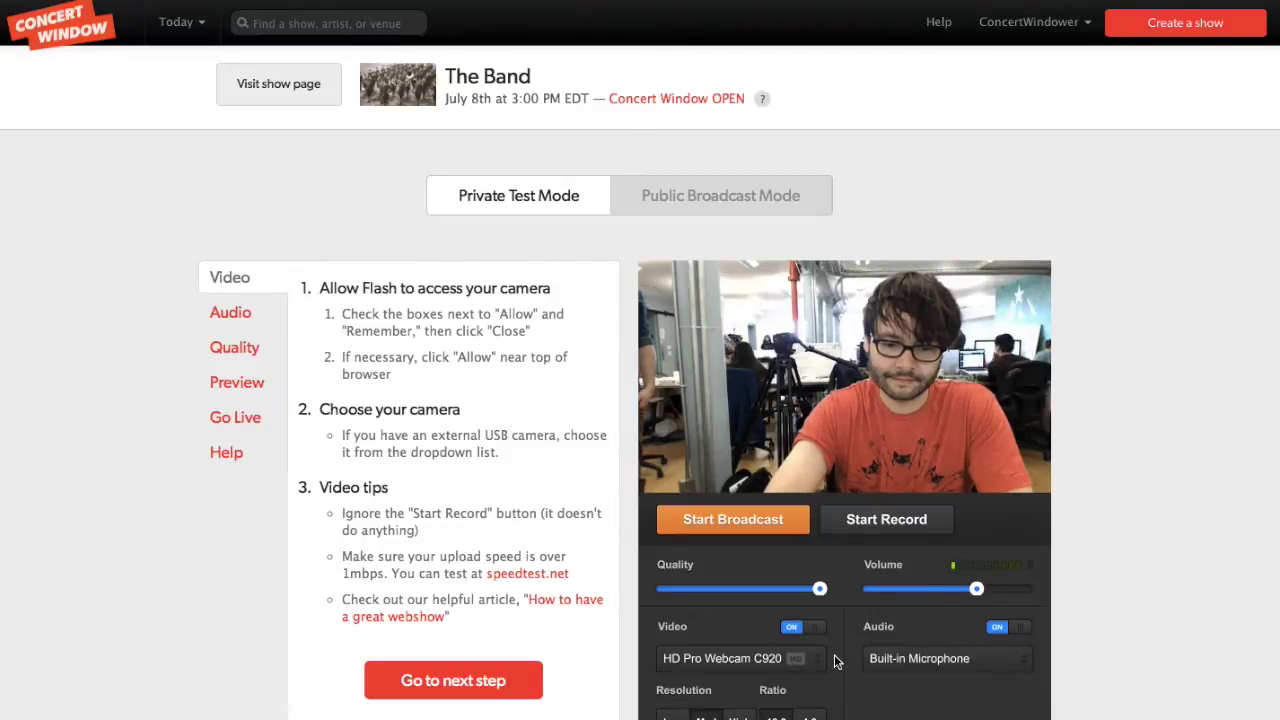
{"action": "scroll", "coordinate": [510, 428], "scroll_direction": "up", "scroll_amount": 1}
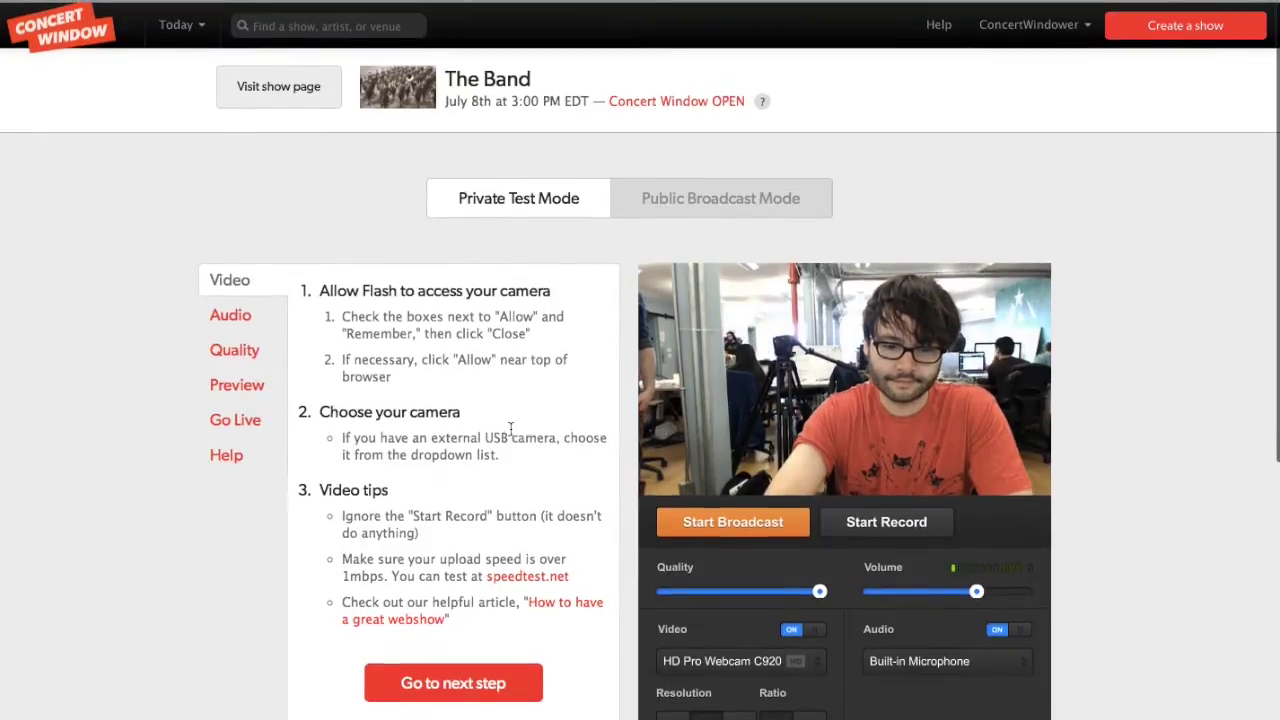
Set the audio source to Yeti Stereo Microphone and nudge its volume slightly higher.
{"action": "left_click", "coordinate": [455, 679]}
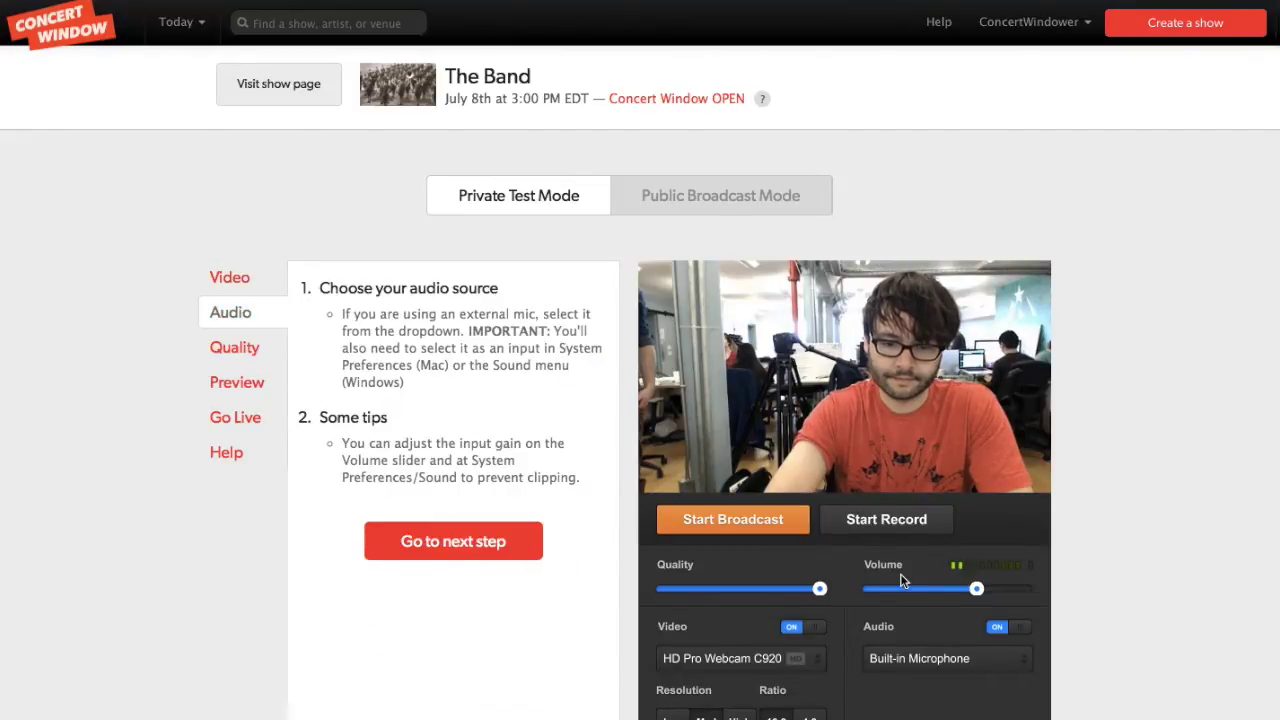
{"action": "left_click", "coordinate": [942, 660]}
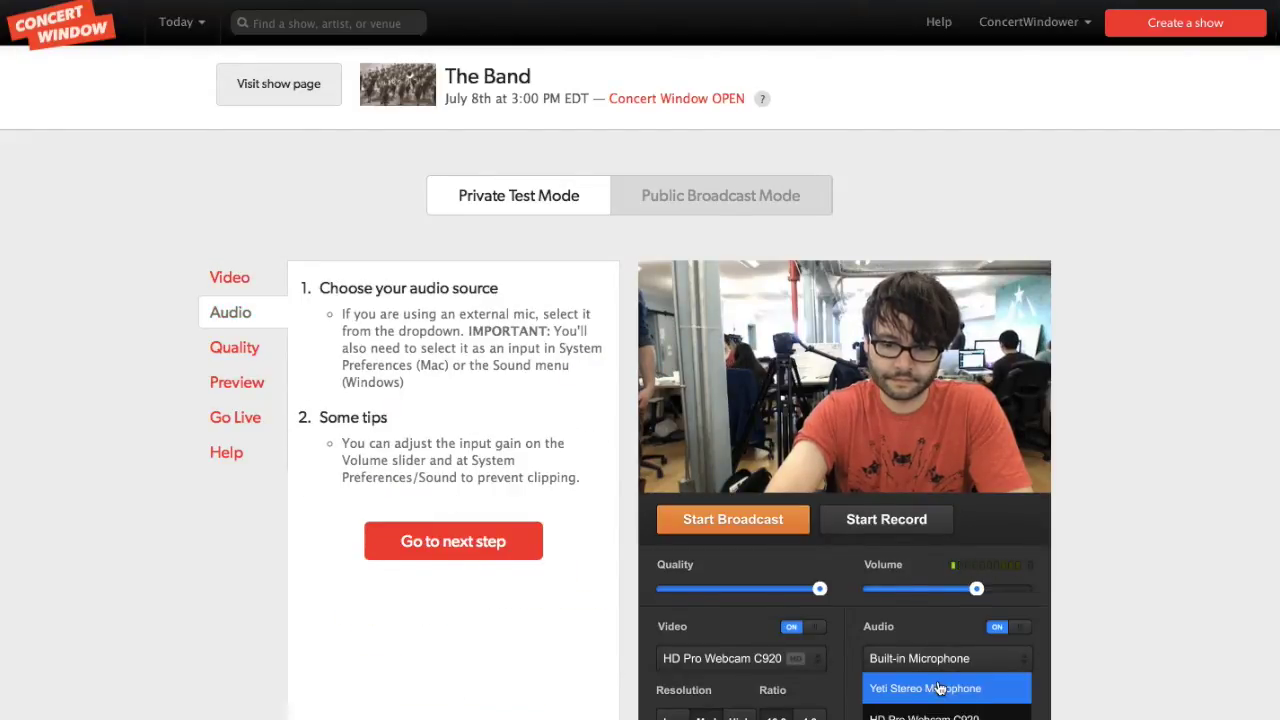
{"action": "left_click", "coordinate": [939, 687]}
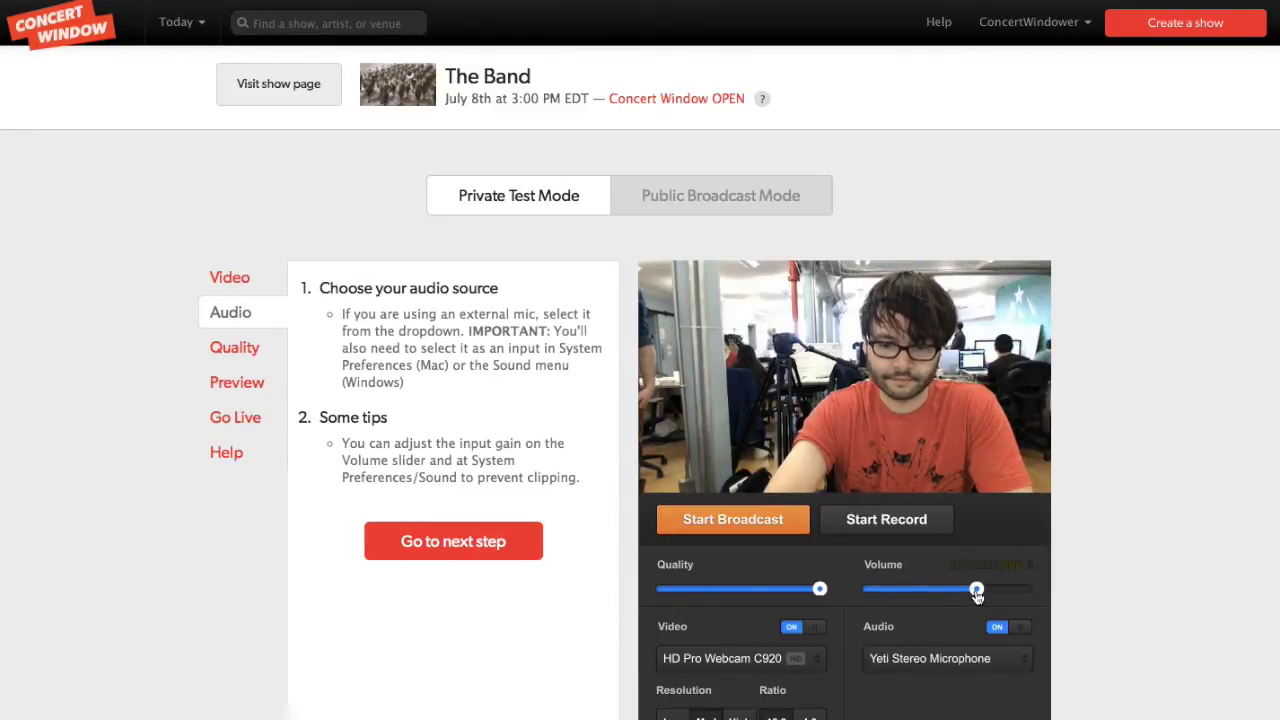
{"action": "left_click_drag", "start_coordinate": [977, 595], "coordinate": [990, 595]}
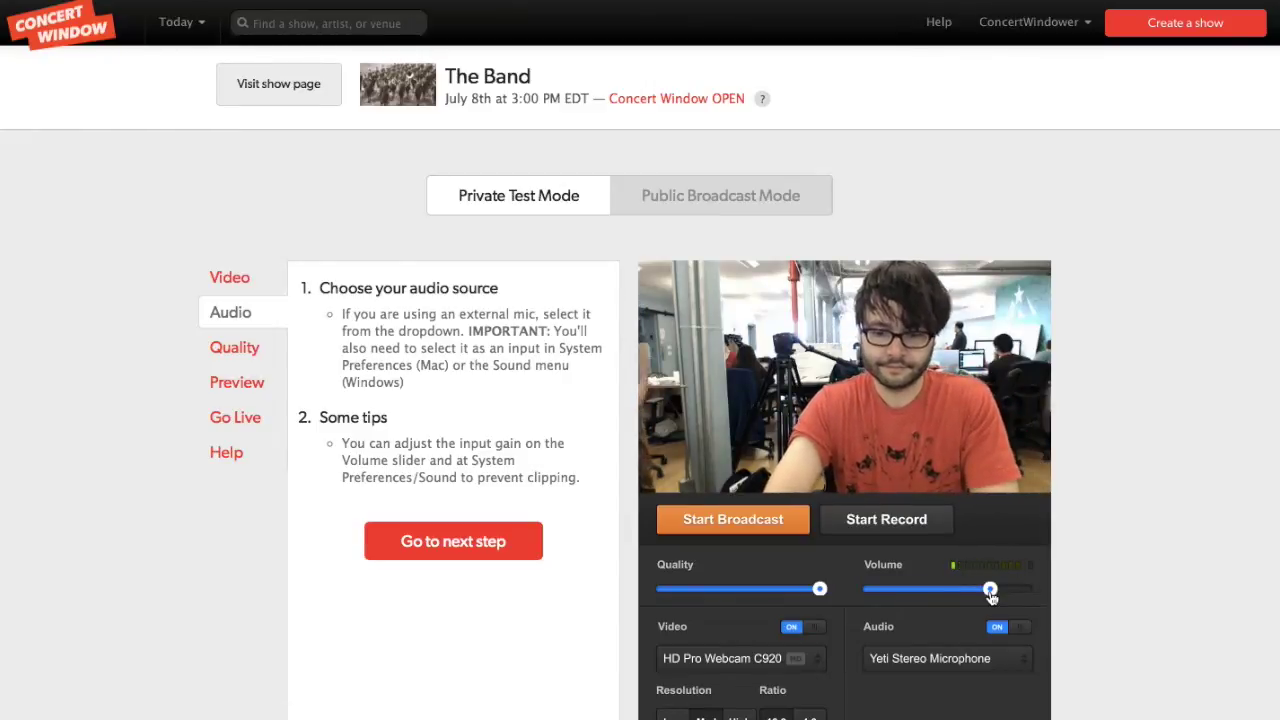
{"action": "left_click", "coordinate": [509, 545]}
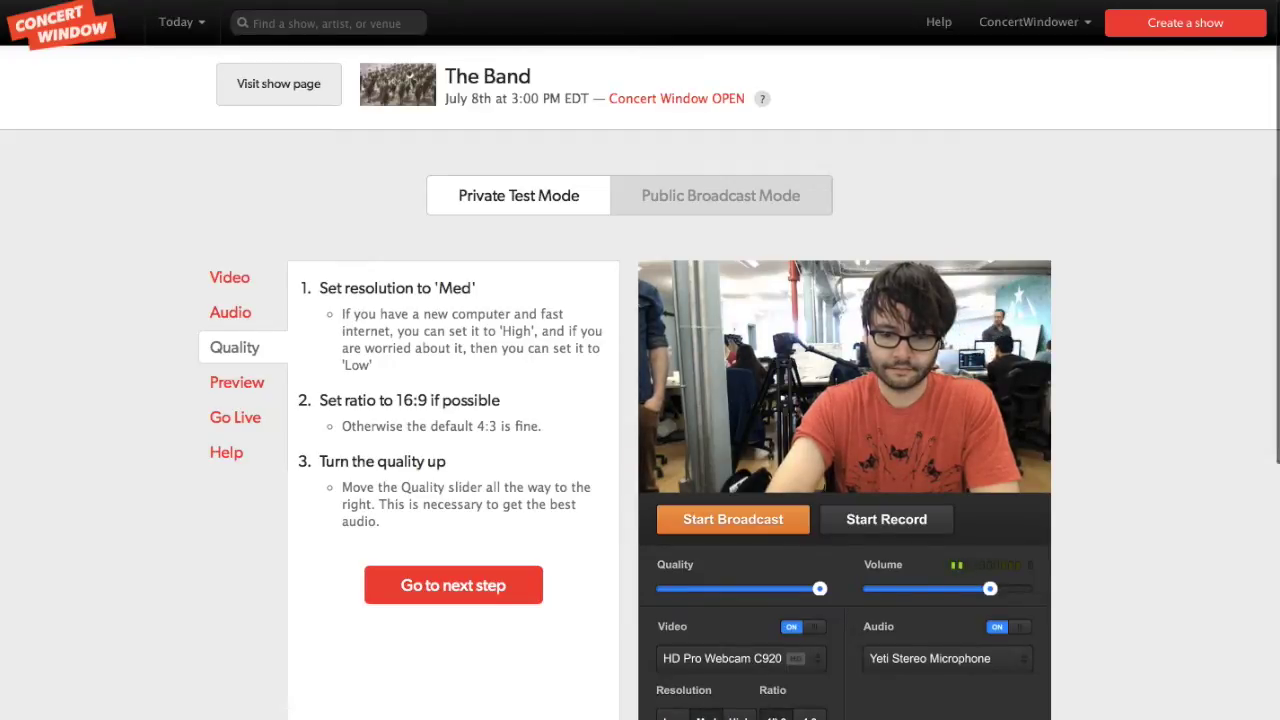
Choose Med resolution and a 16:9 aspect ratio for the stream.
{"action": "scroll", "coordinate": [763, 694], "scroll_direction": "down", "scroll_amount": 3}
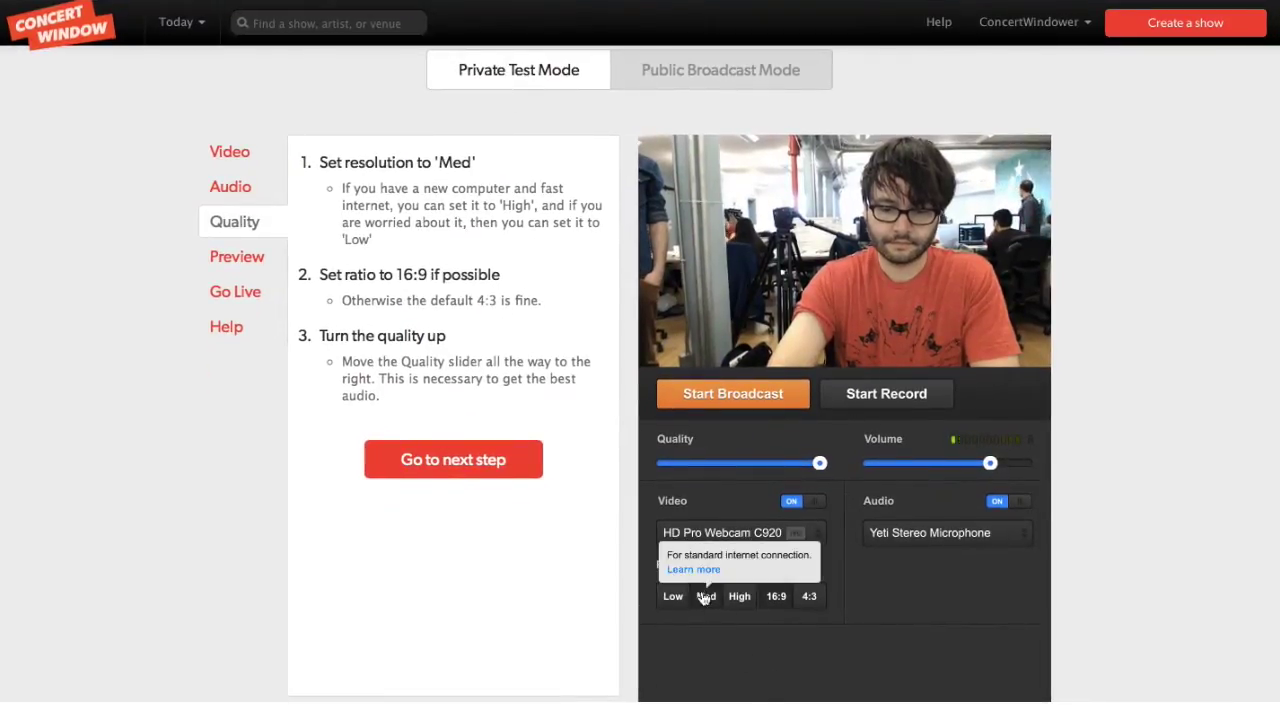
{"action": "left_click", "coordinate": [706, 596]}
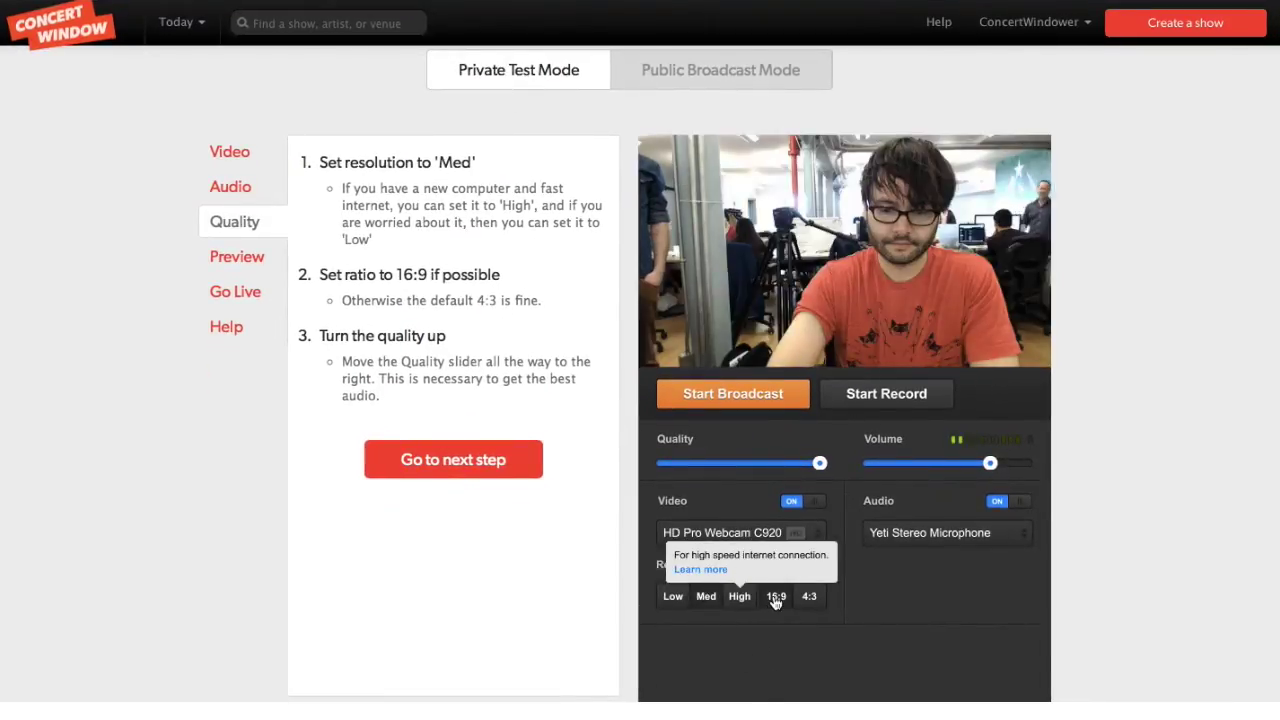
{"action": "left_click", "coordinate": [776, 597]}
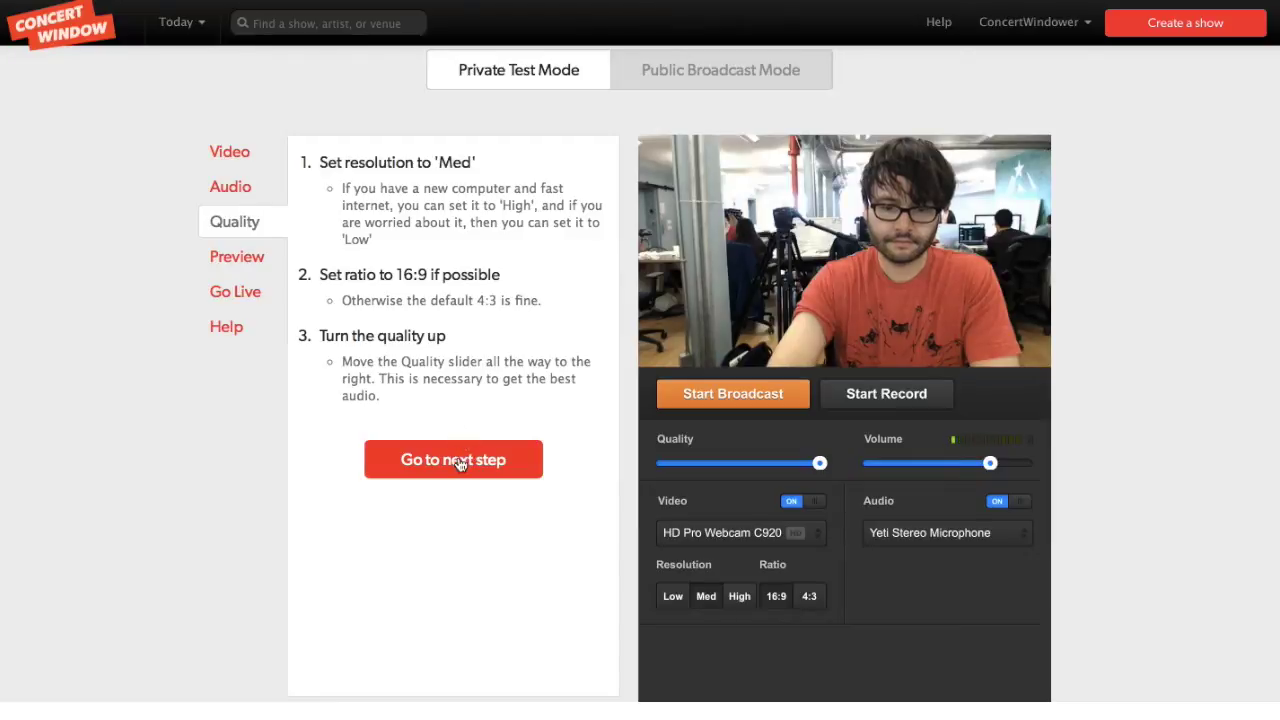
{"action": "left_click", "coordinate": [457, 460]}
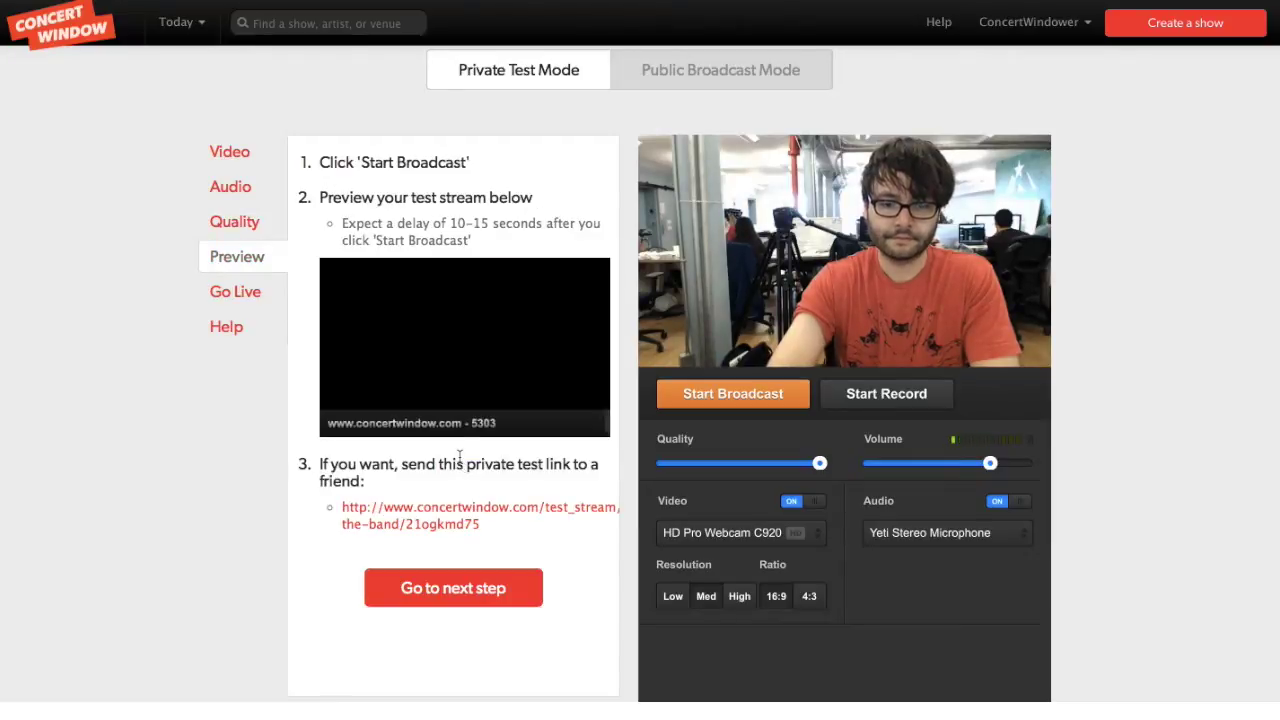
Start the private test broadcast and play it back in the preview player.
{"action": "left_click", "coordinate": [711, 402]}
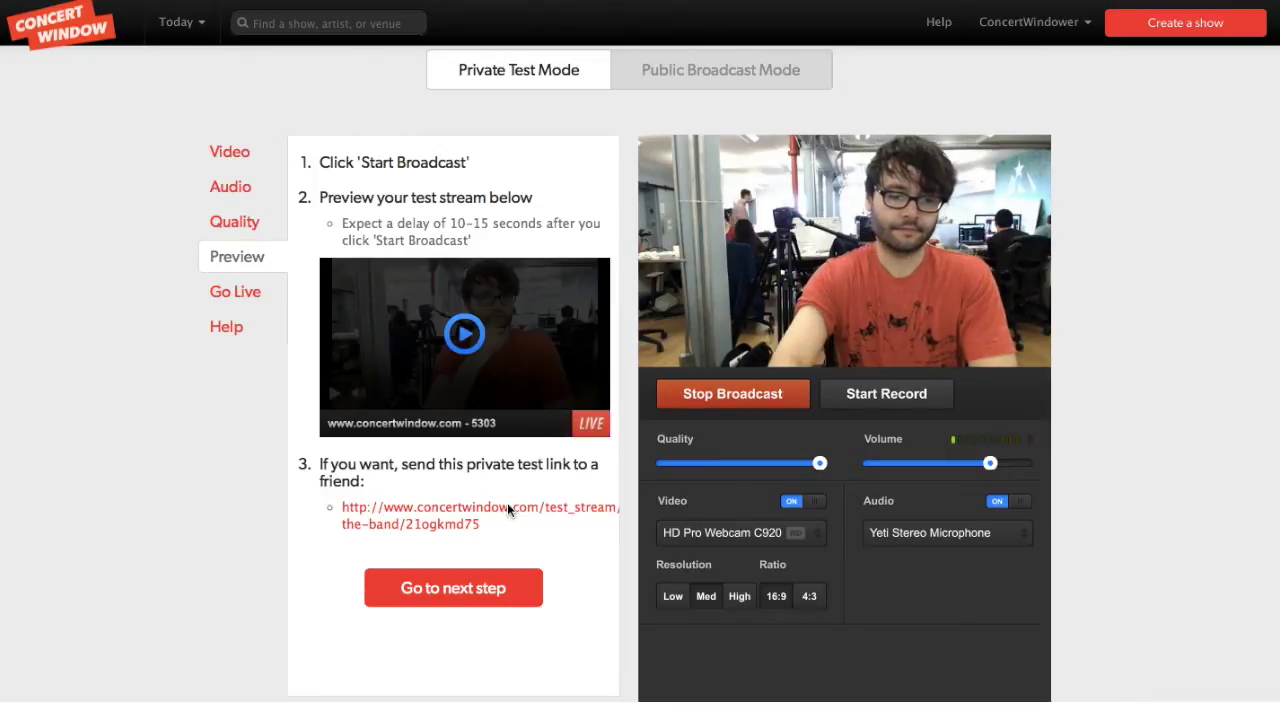
{"action": "left_click", "coordinate": [462, 342]}
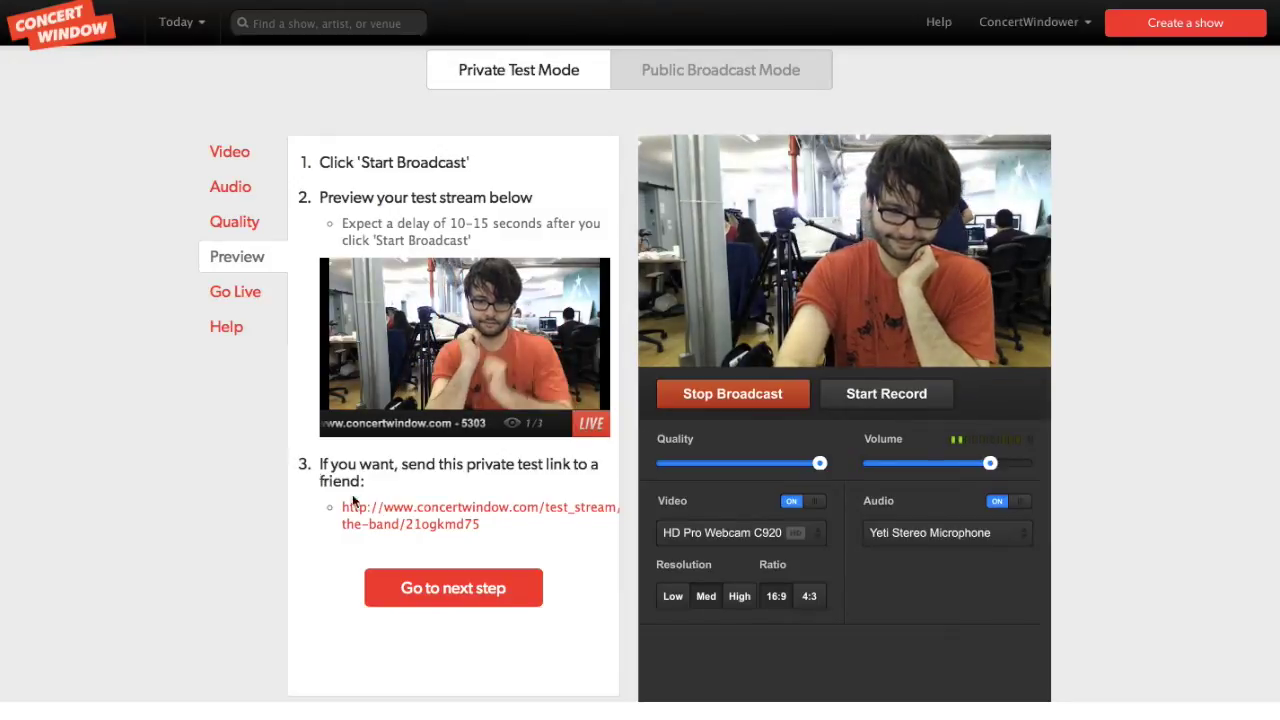
{"action": "left_click", "coordinate": [458, 590]}
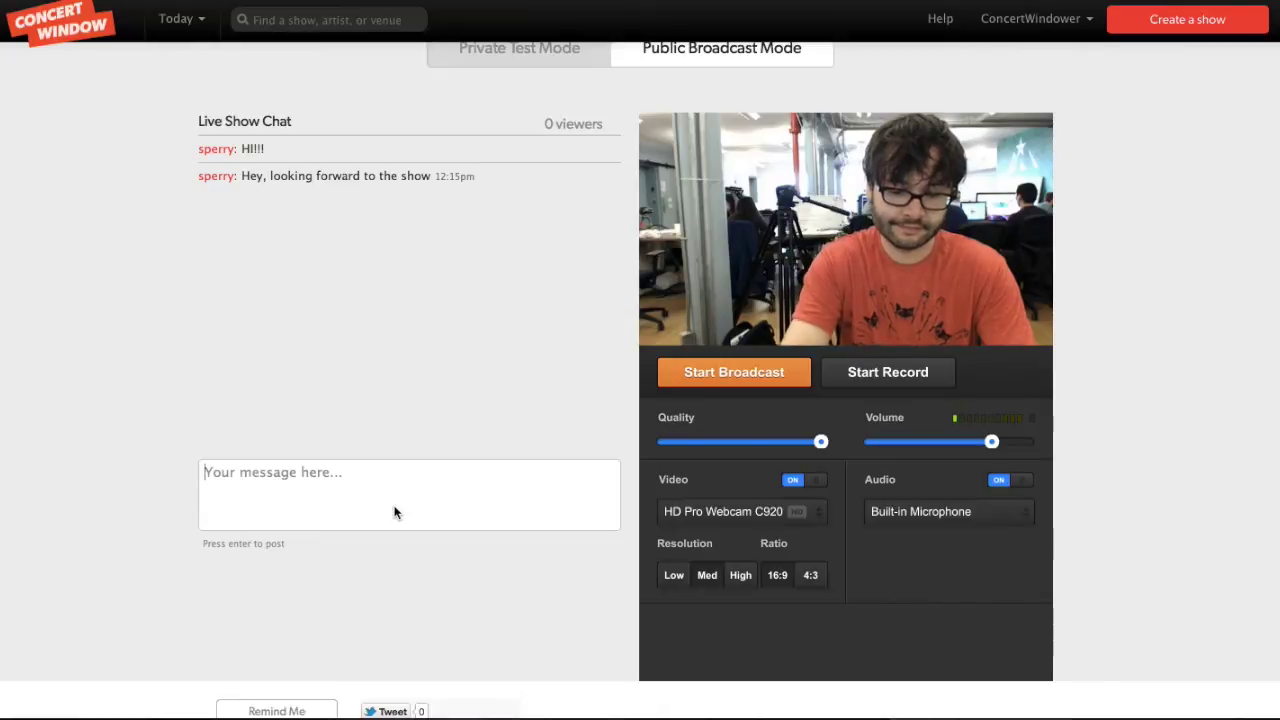
Reply 'Thanks Man!' and 'NO STAIRWAY!!!' in the Live Show Chat.
{"action": "type", "text": "Th"}
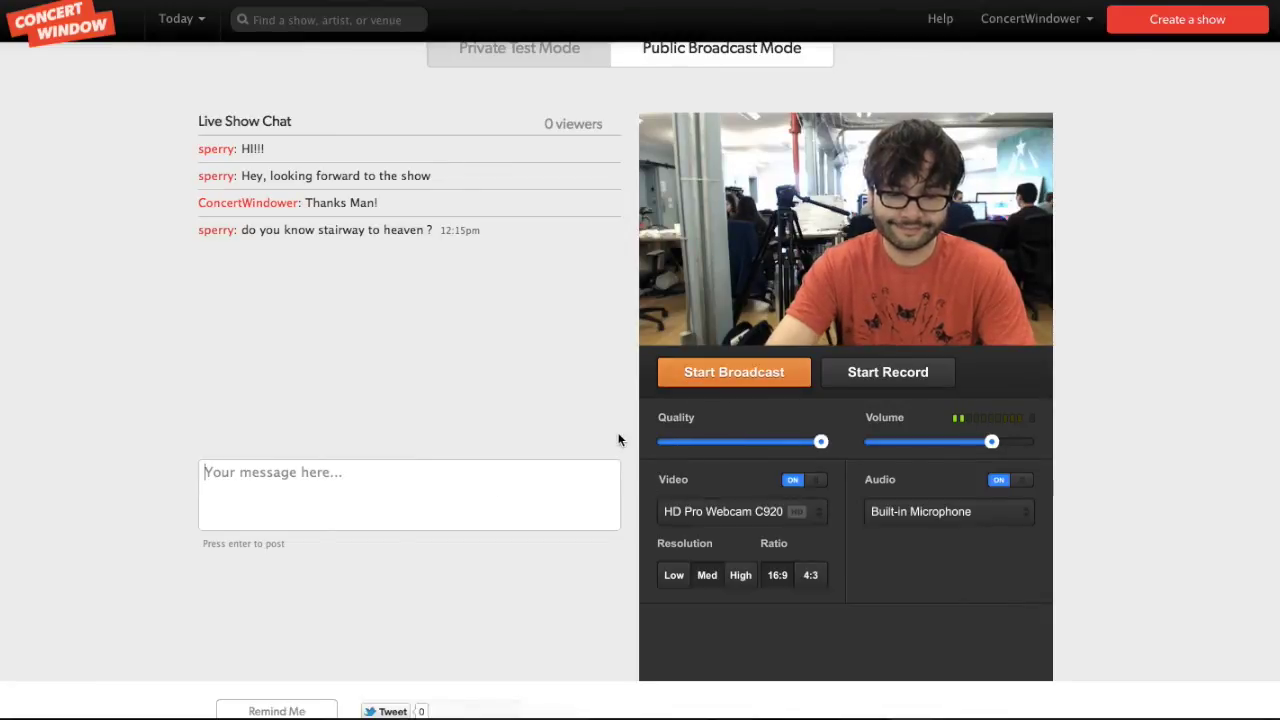
{"action": "type", "text": "NO STA"}
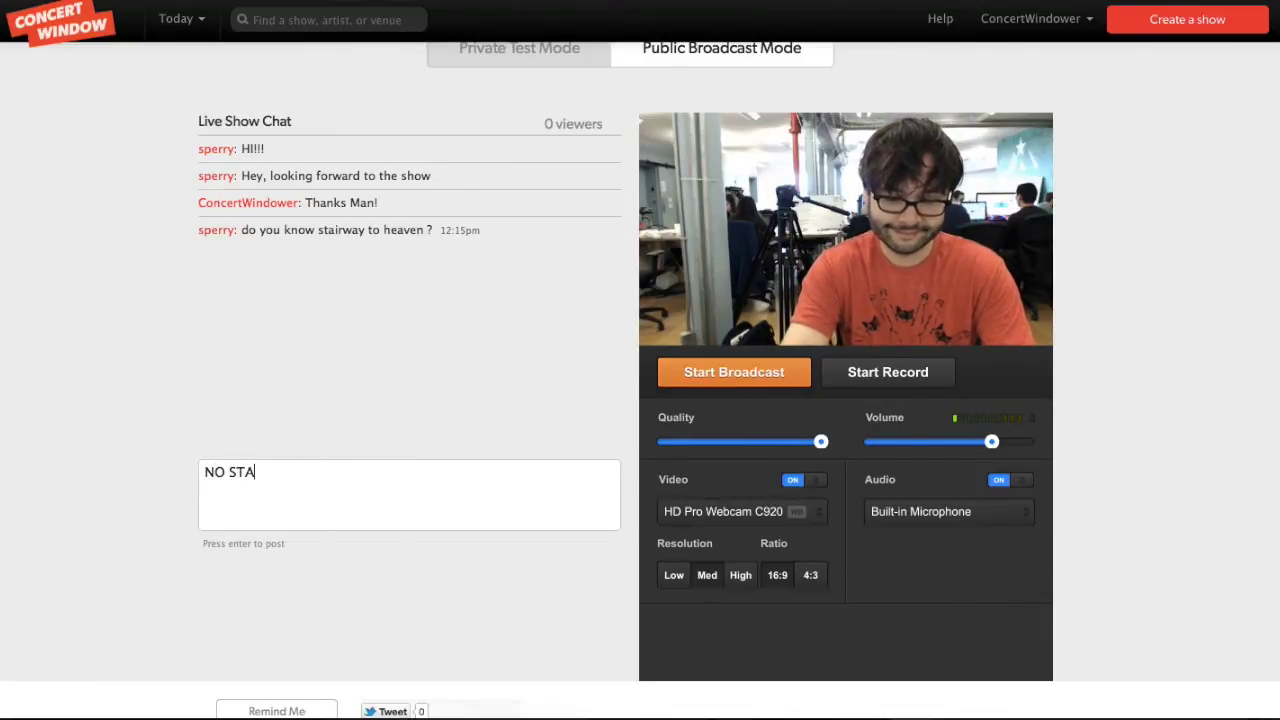
{"action": "type", "text": "IRWAY!!!"}
{"action": "key", "text": "Return"}
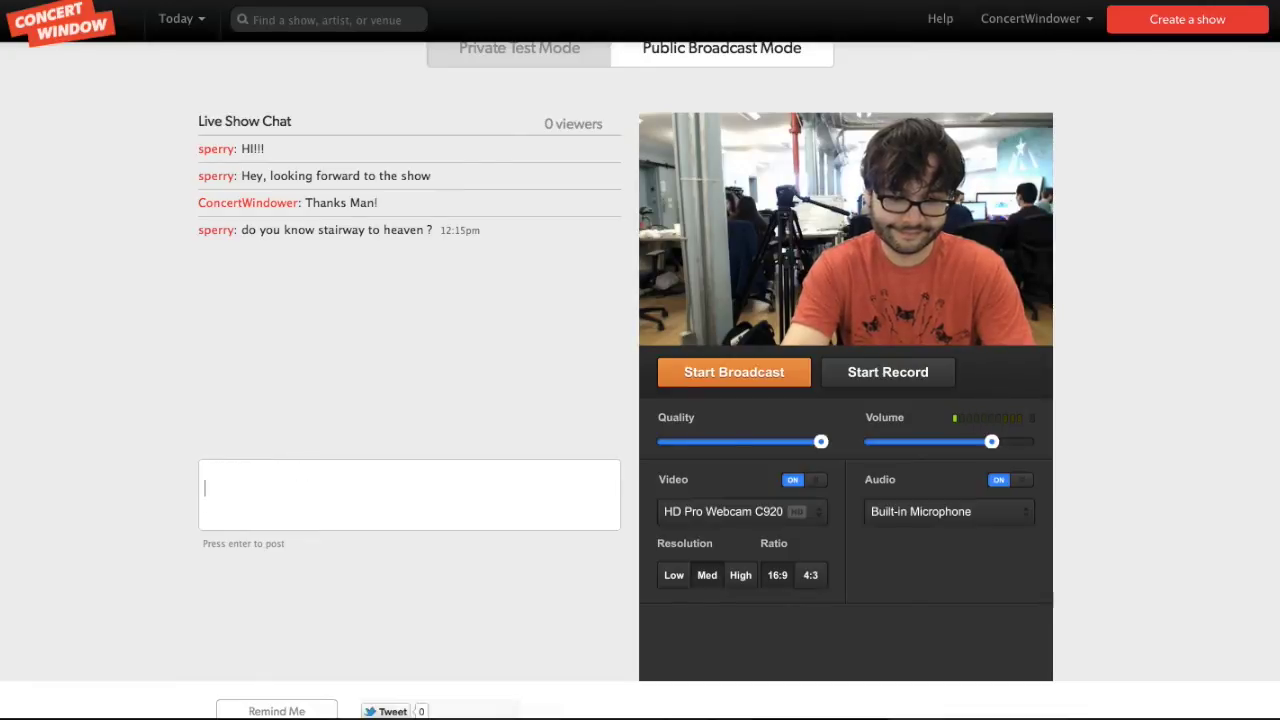